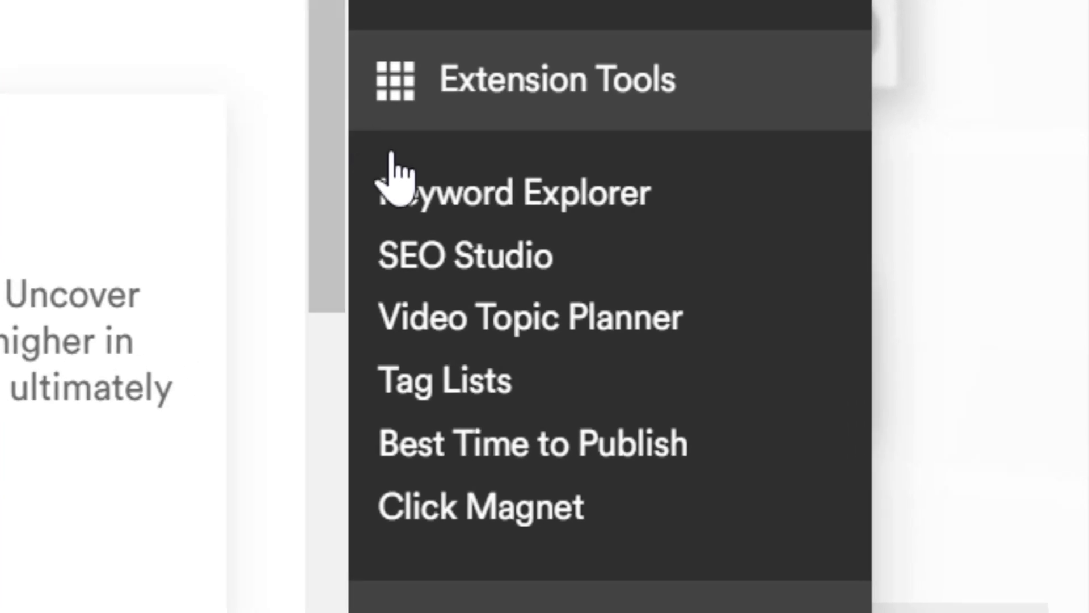
Step: Choose Keyword Explorer from TubeBuddy's Extension Tools list
left_click(391, 171)
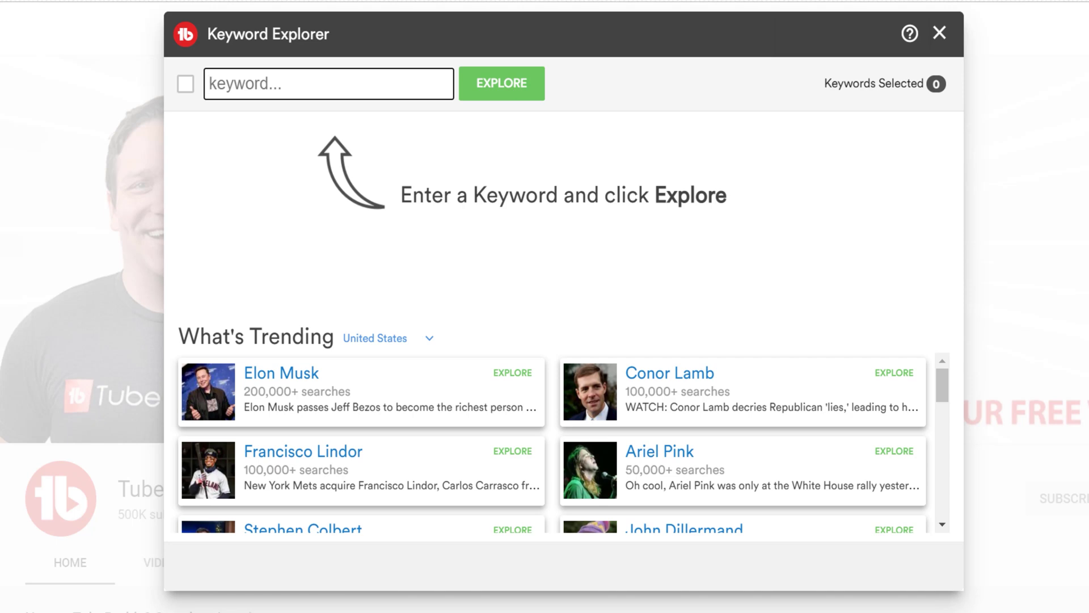
Step: Enter 'playstation' in the Keyword Explorer search box to get suggestions
type("playst")
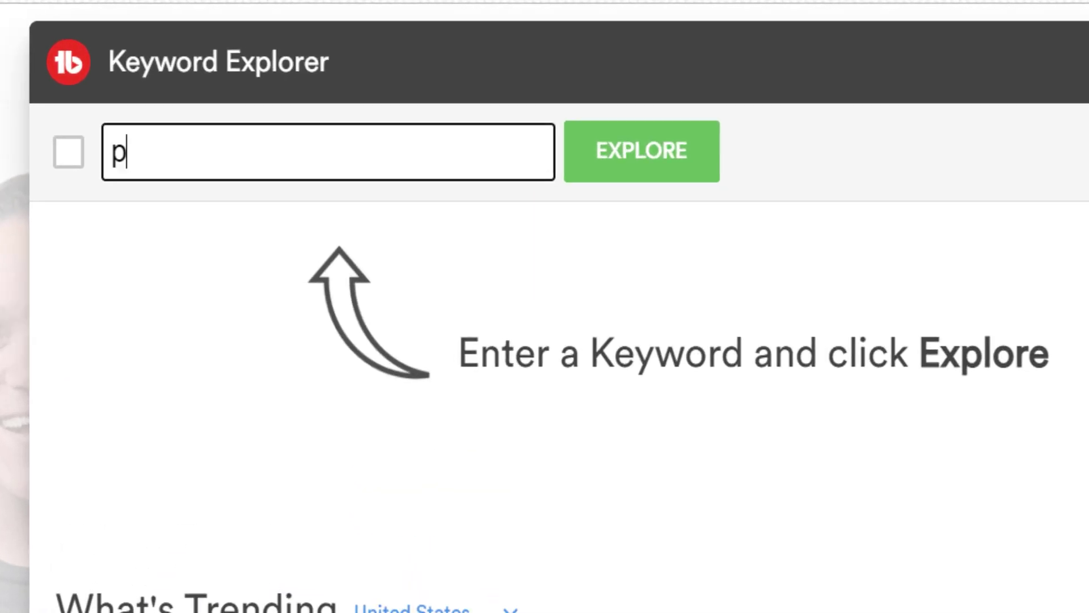
type("ation")
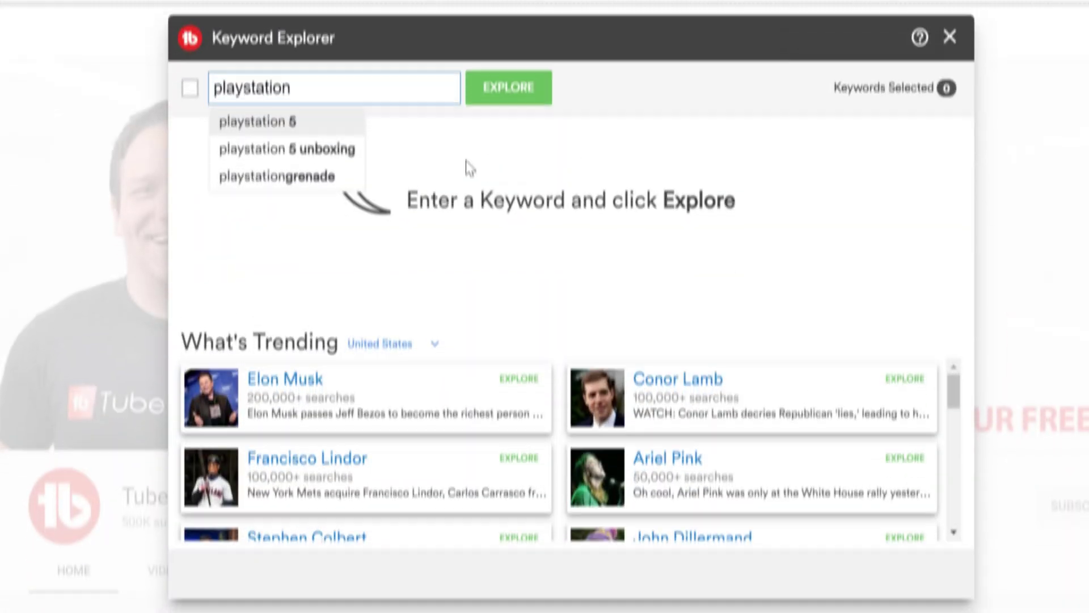
Step: Pick the 'playstation 5' suggestion to load its Good 41/100 Explore results
left_click(267, 121)
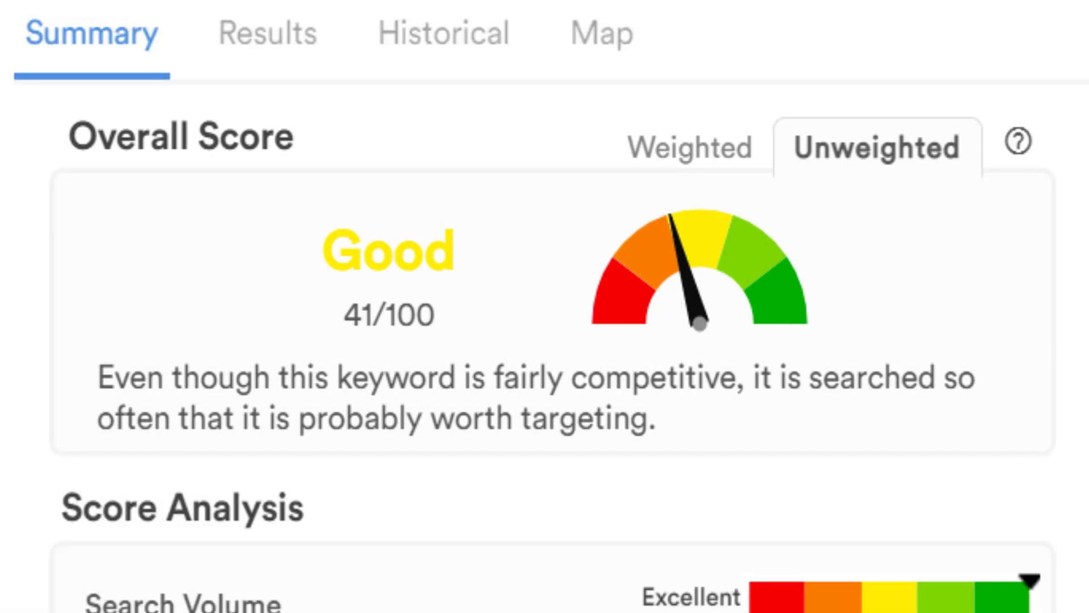
mouse_move(1020, 143)
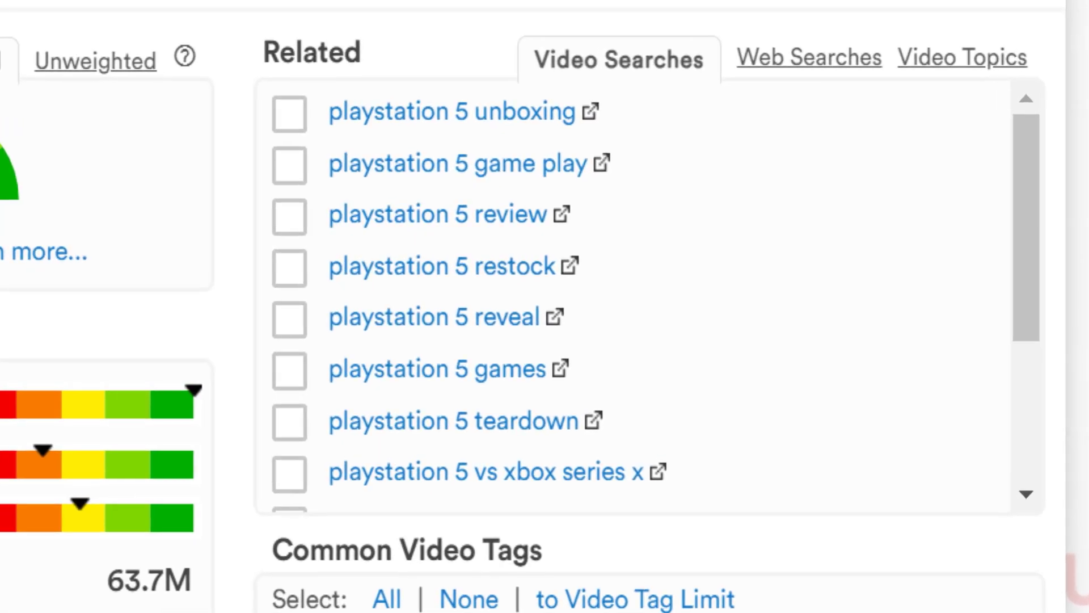
left_click_drag(1031, 209, 1044, 117)
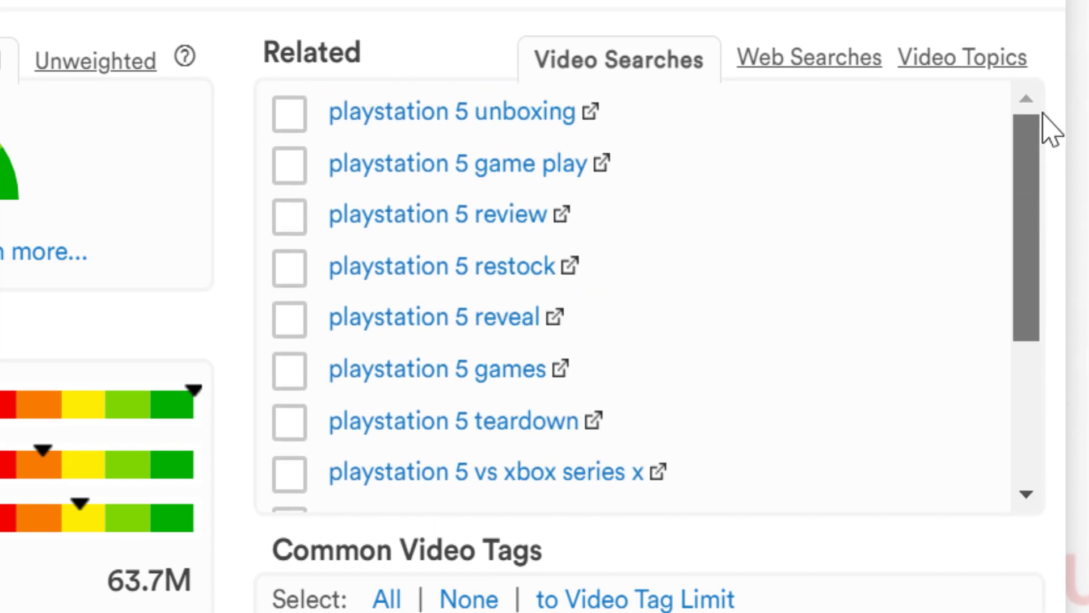
left_click(862, 82)
left_click_drag(1038, 171, 1029, 141)
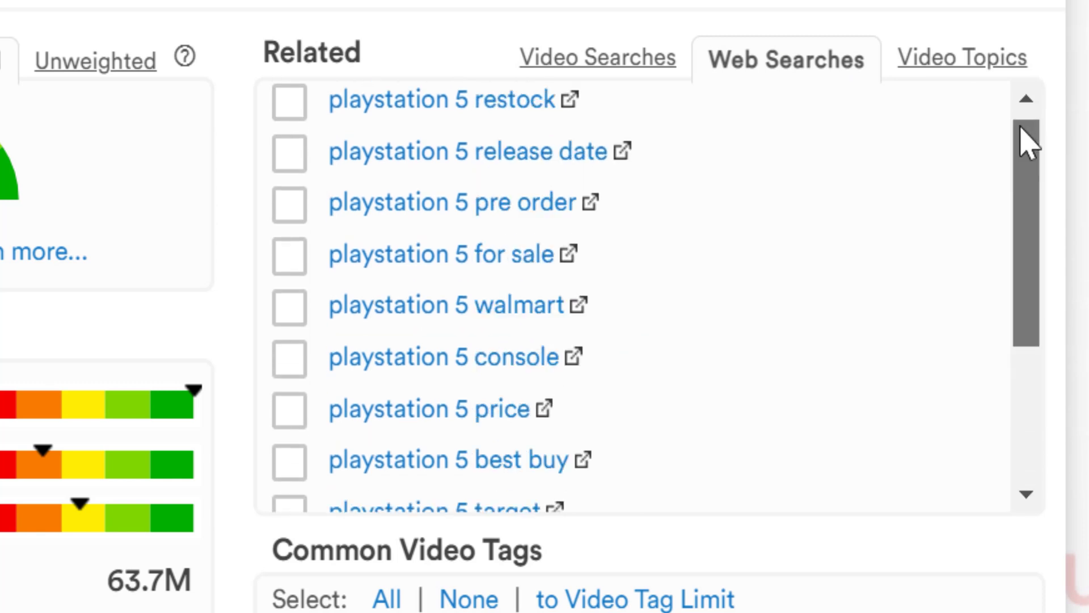
left_click(669, 76)
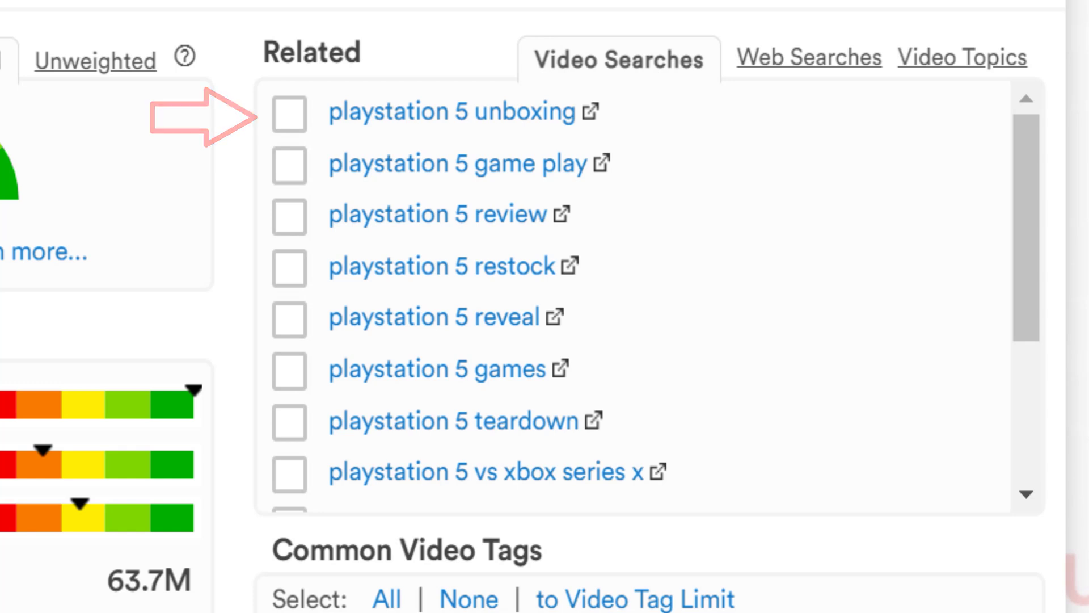
Step: Tick the related video searches playstation 5 review, games, game play and ui
left_click(292, 219)
left_click(293, 372)
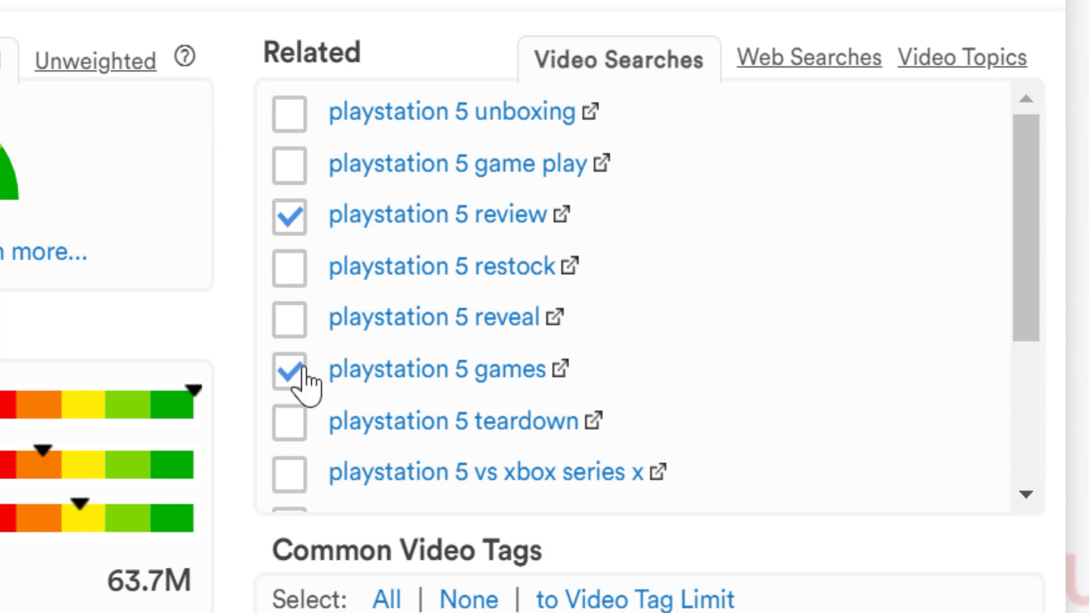
left_click(292, 167)
scroll(310, 243, "down", 3)
left_click(301, 334)
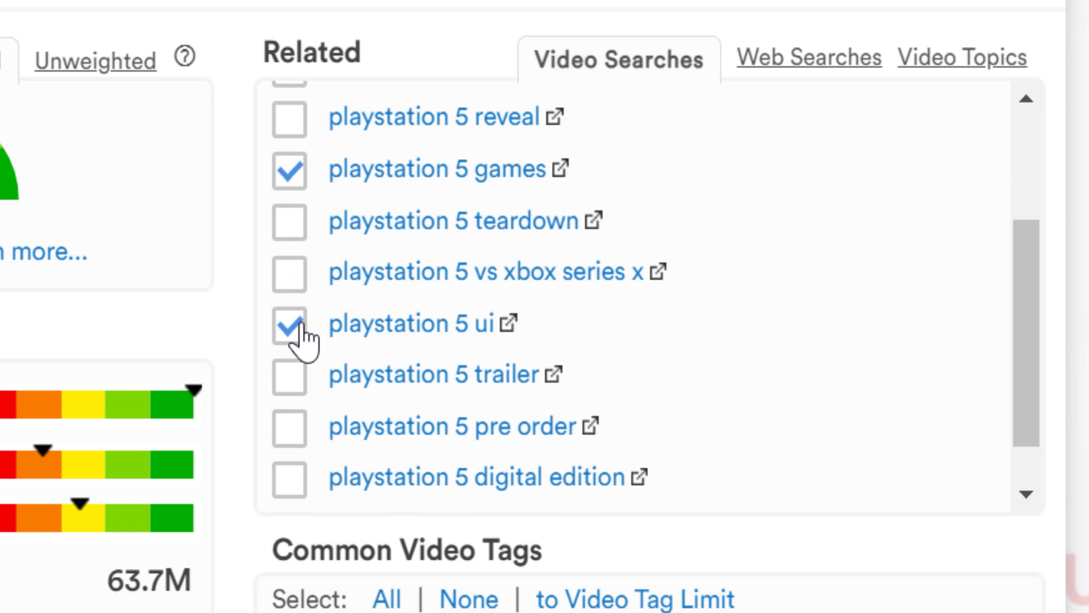
scroll(302, 335, "up", 4)
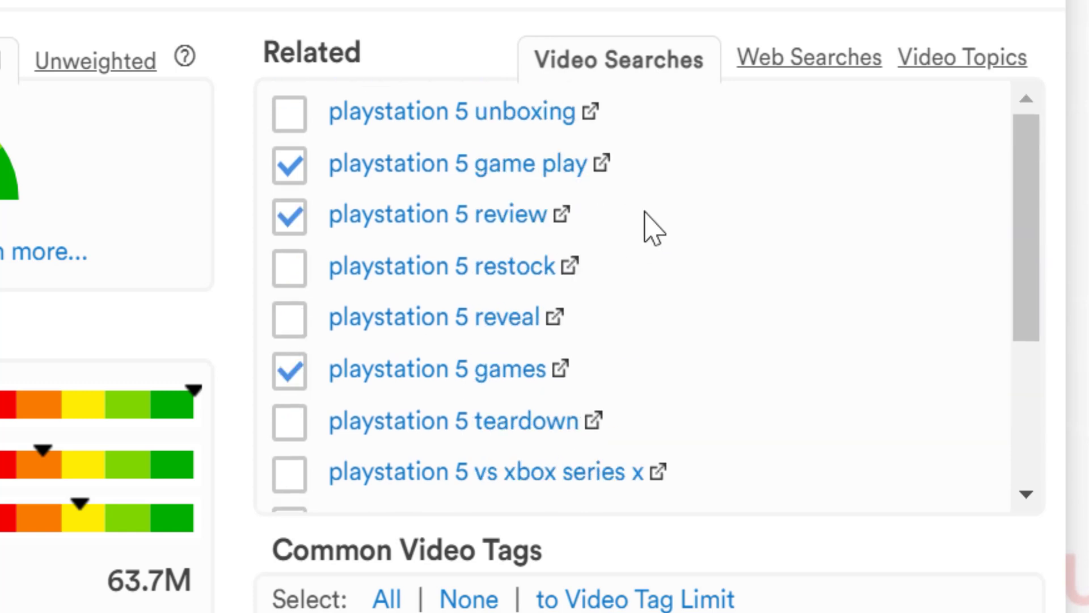
Step: In the related web searches, tick playstation 5 restock
left_click(745, 67)
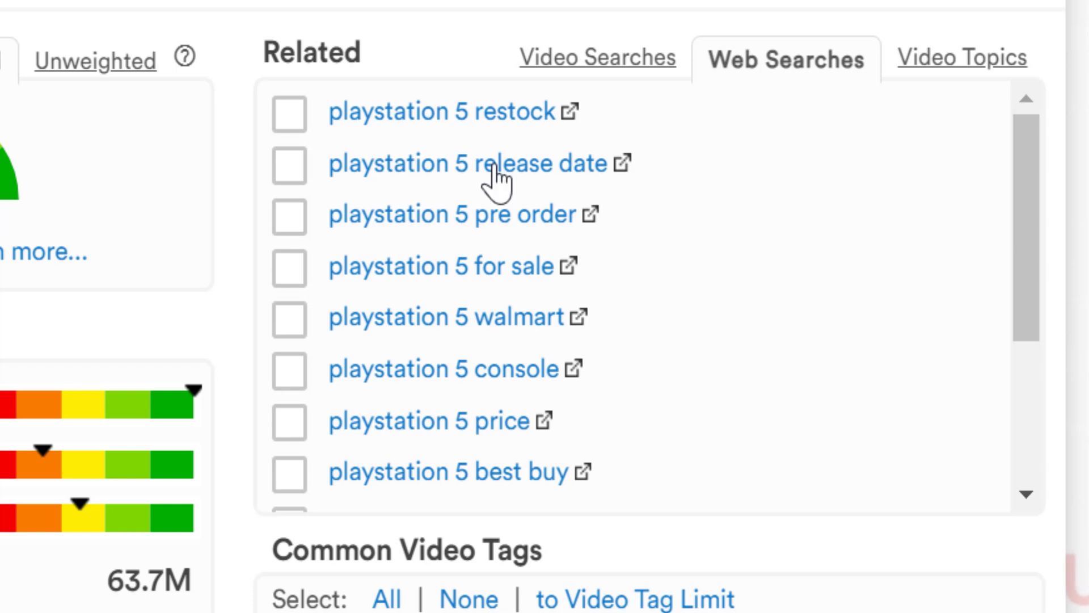
left_click(288, 116)
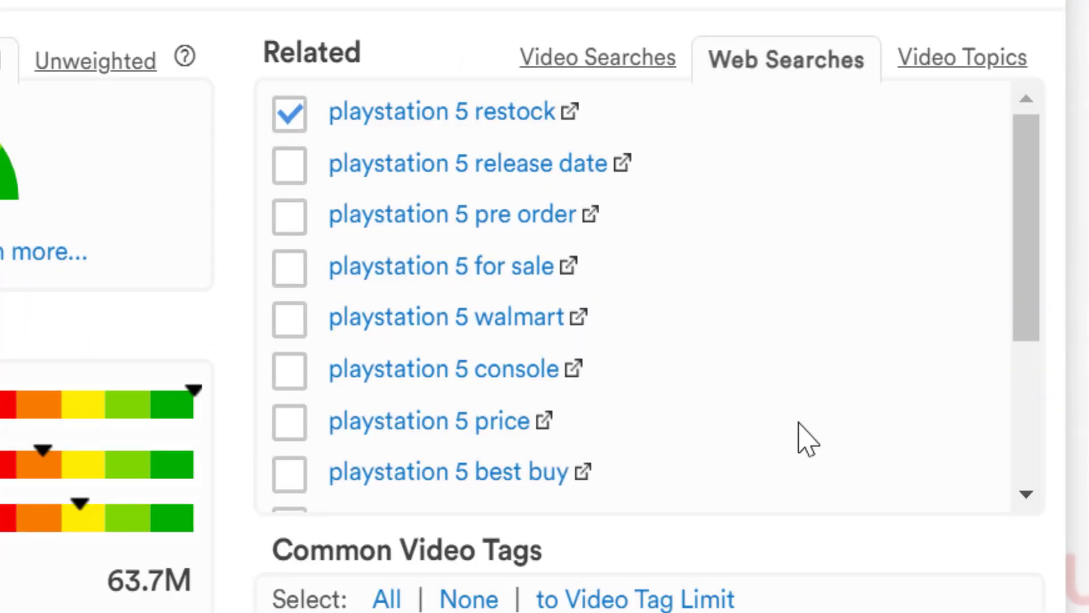
scroll(808, 439, "down", 3)
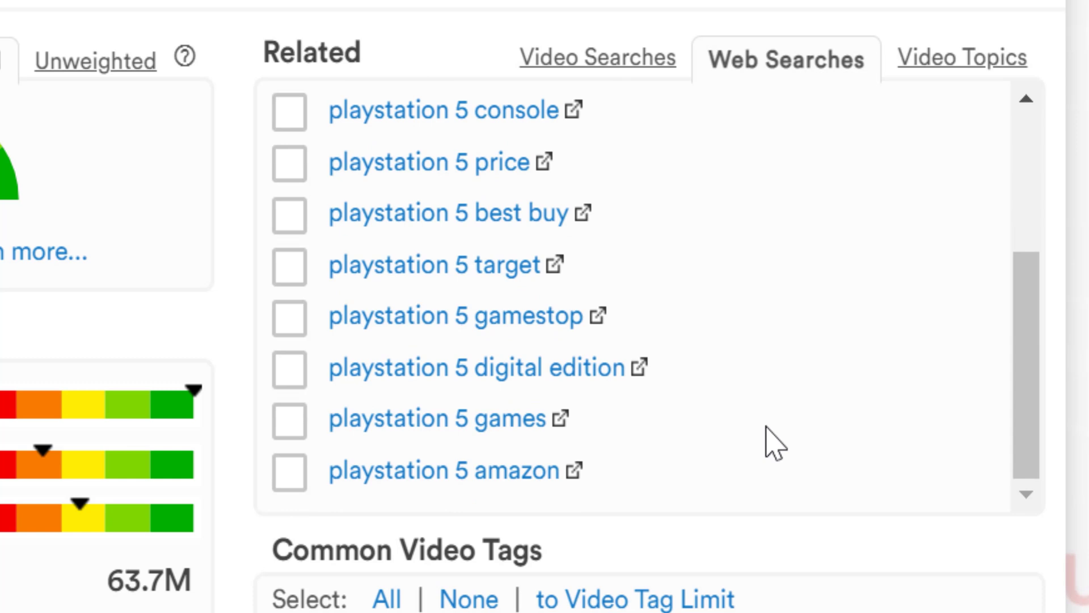
Step: Back in related video searches, tick playstation 5 digital edition and bring up the ACTION menu
left_click(618, 59)
scroll(780, 307, "down", 4)
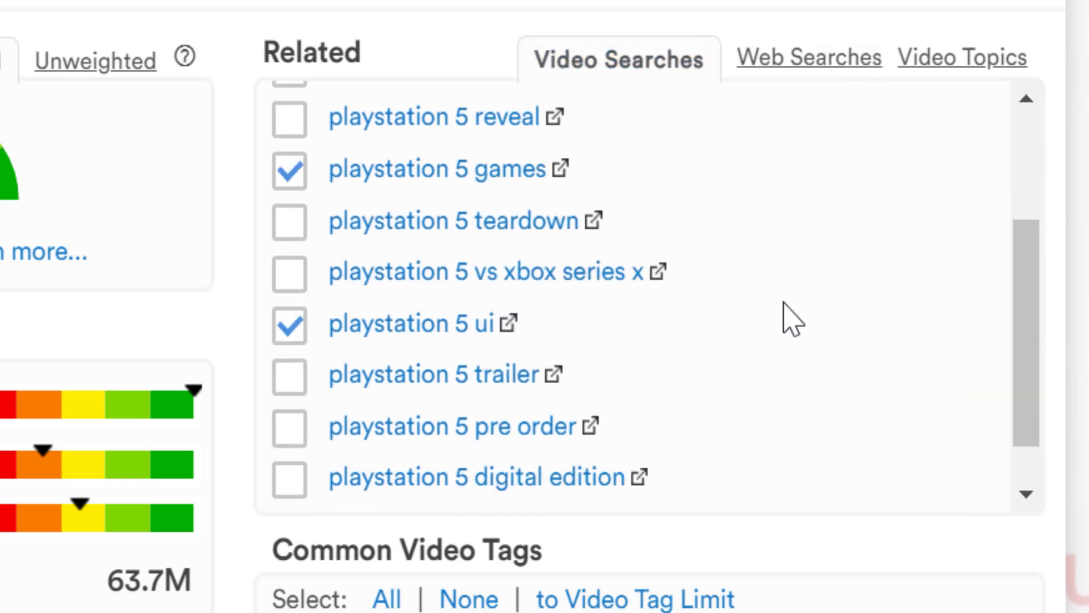
scroll(793, 321, "down", 1)
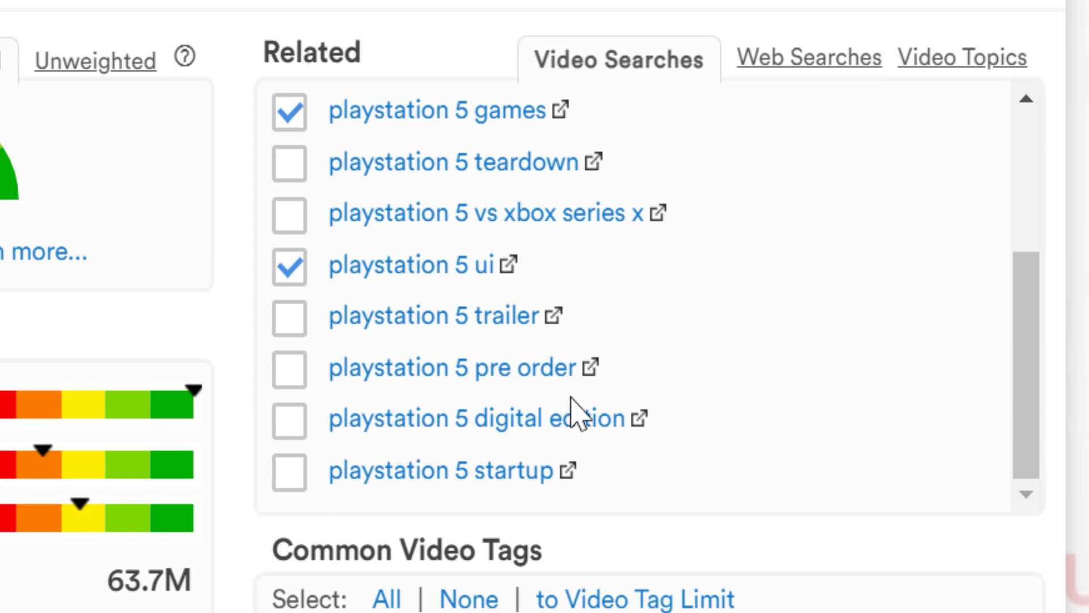
left_click(285, 429)
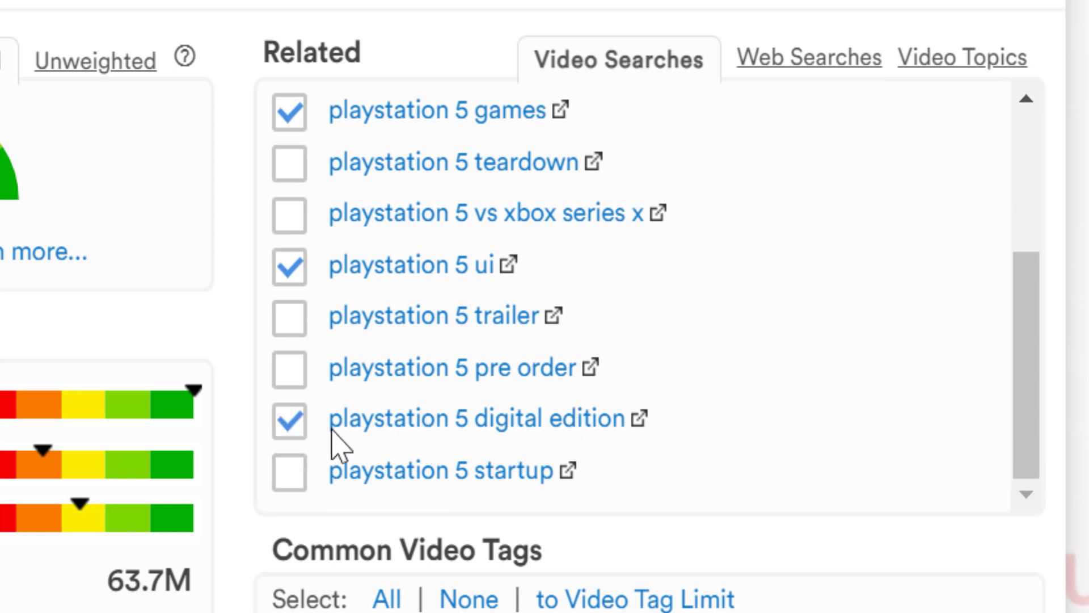
left_click_drag(1027, 344, 1009, 161)
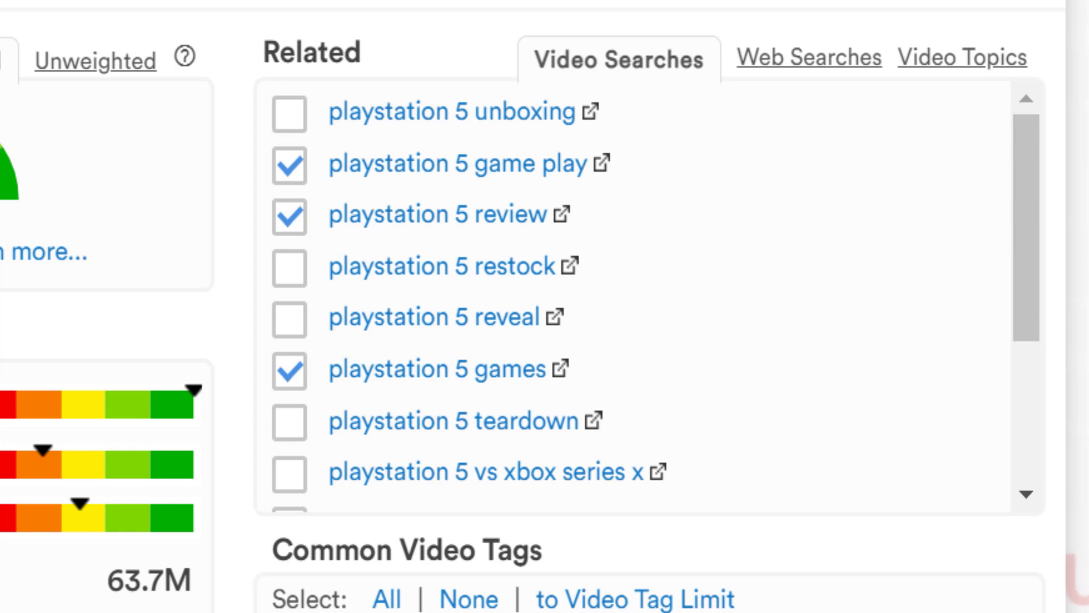
left_click(903, 593)
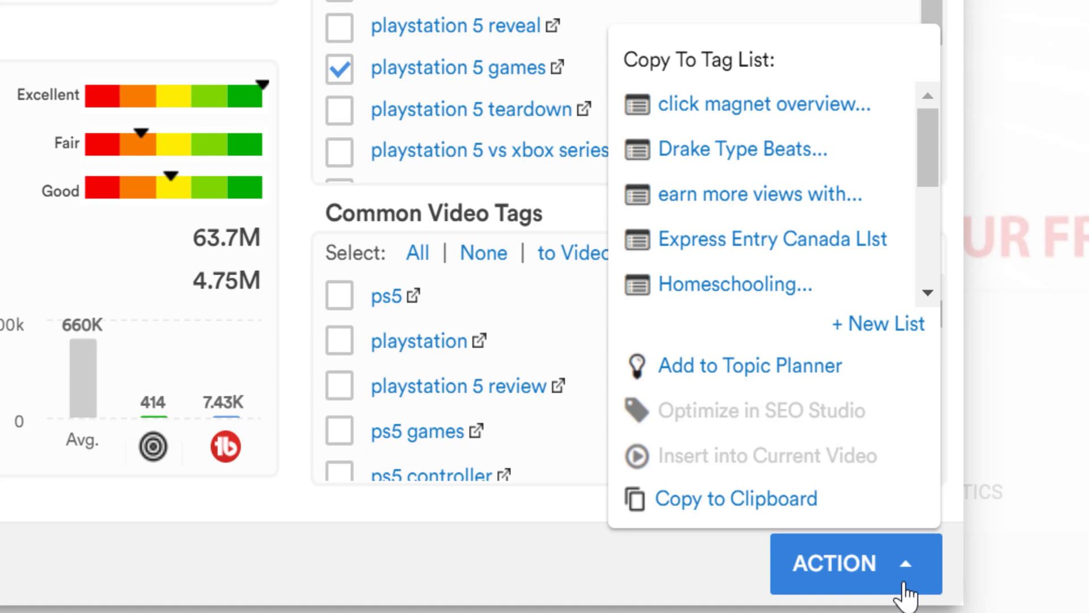
Step: Add the ticked keywords to the Topic Planner and confirm with OK
left_click(809, 374)
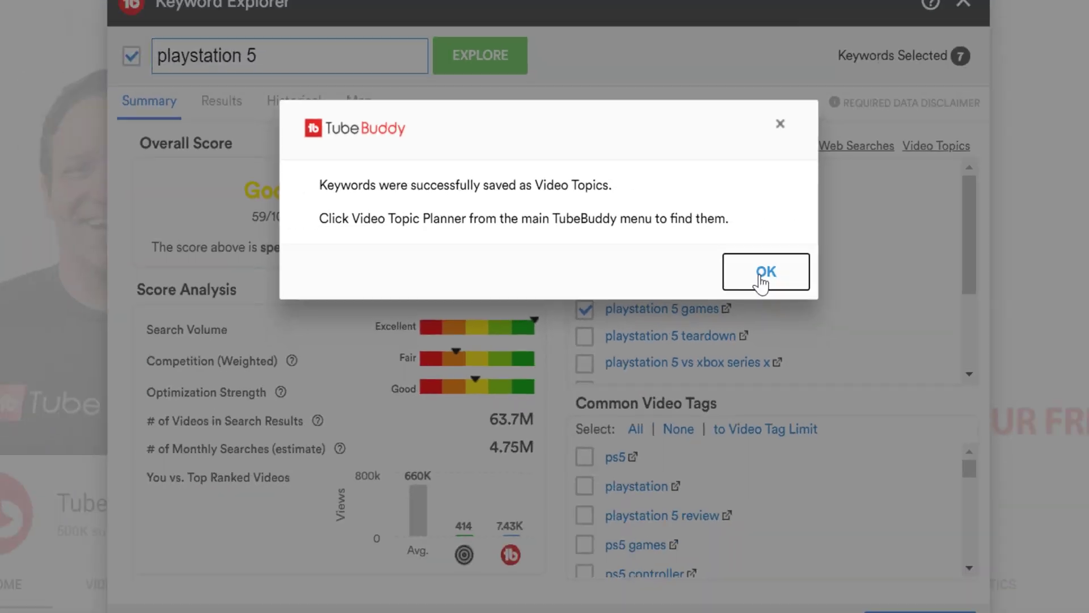
left_click(959, 343)
Step: Close Keyword Explorer, open the Video Topic Planner, and scroll to the new playstation 5 topics
left_click(906, 25)
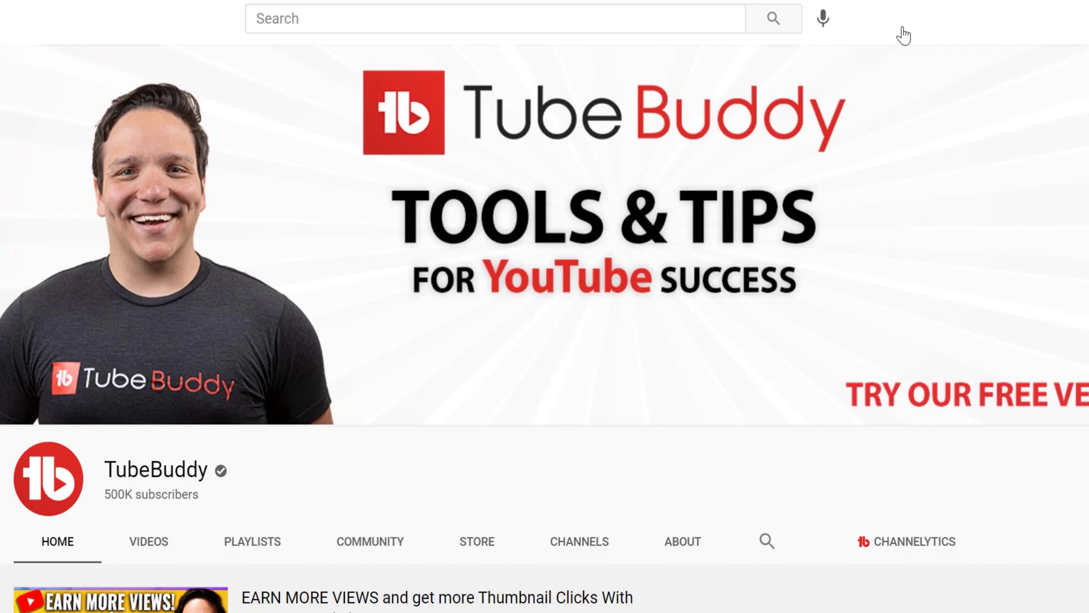
left_click(881, 29)
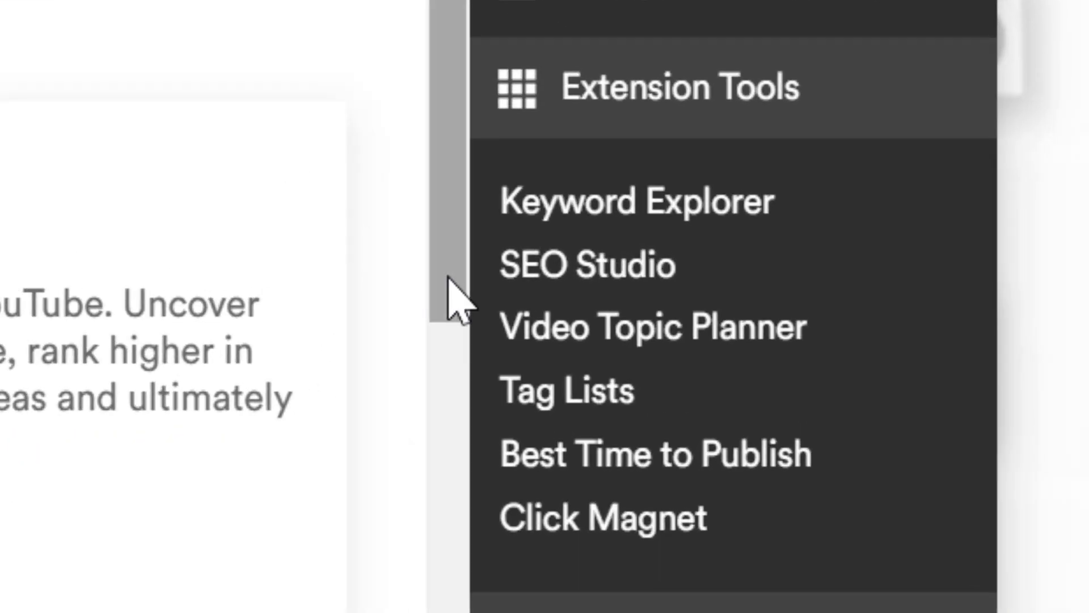
left_click(521, 328)
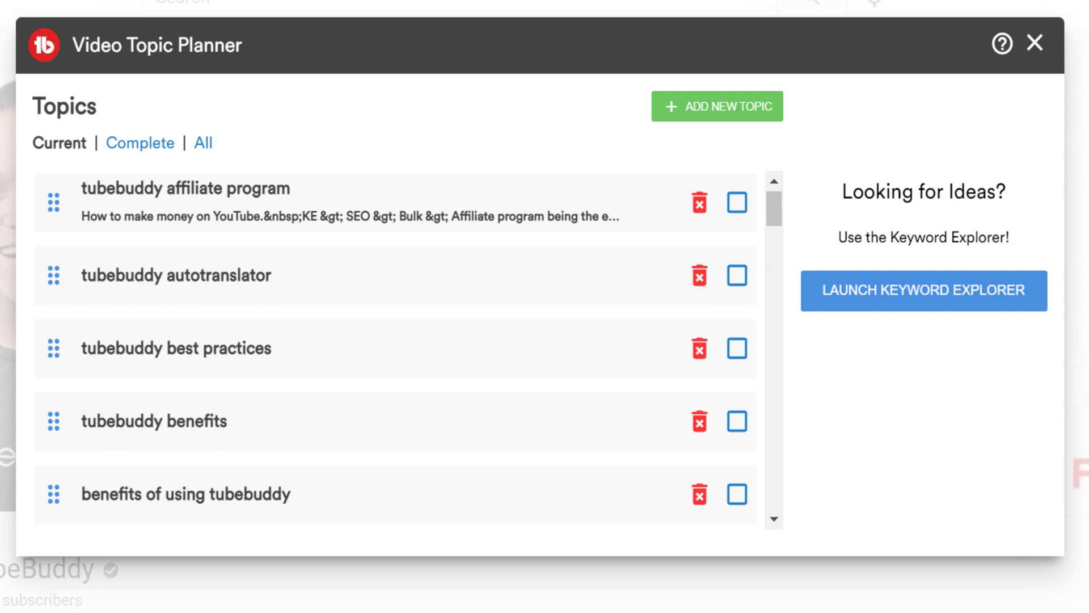
left_click_drag(773, 206, 775, 532)
scroll(175, 409, "up", 4)
scroll(178, 407, "down", 3)
scroll(177, 407, "down", 1)
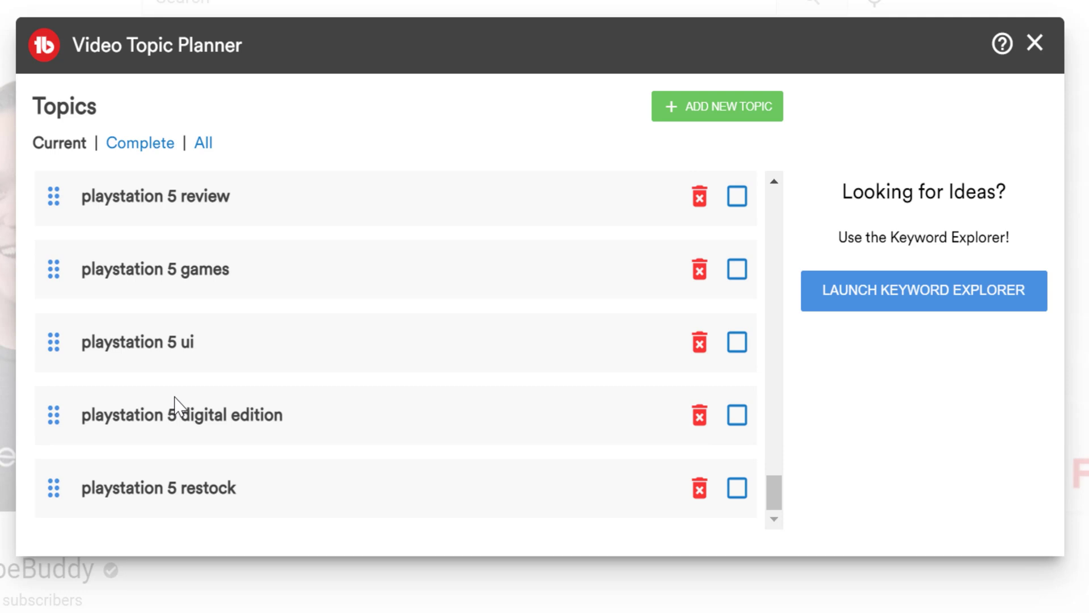
Step: Save bulleted notes on the digital edition topic: $100 cheaper, backwards compatibility, games, new UI, new controller
left_click(214, 433)
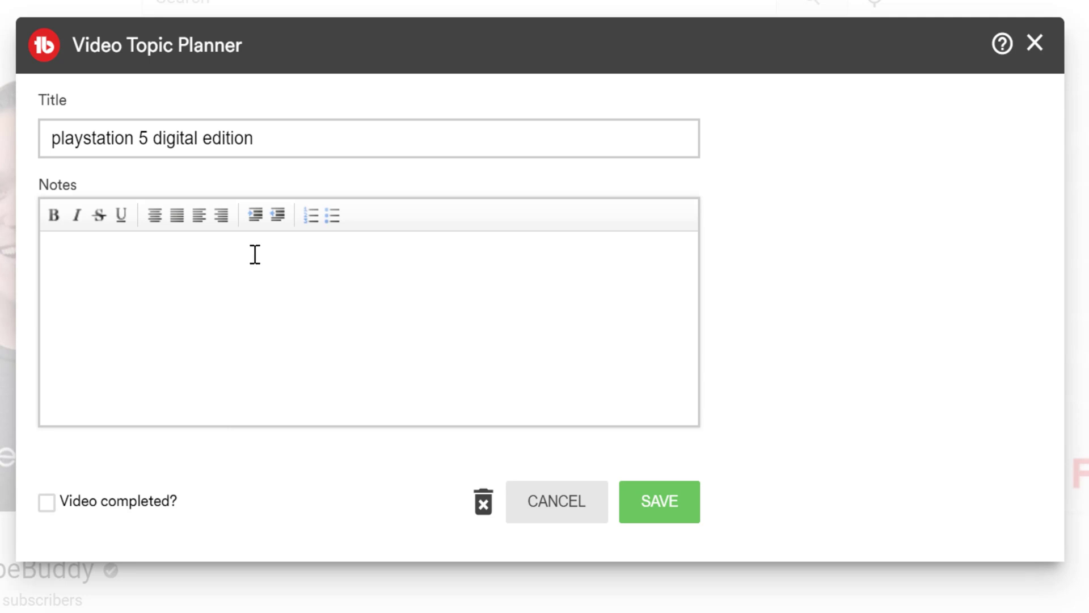
left_click(332, 216)
type("$100 cheaper than the standard edition (")
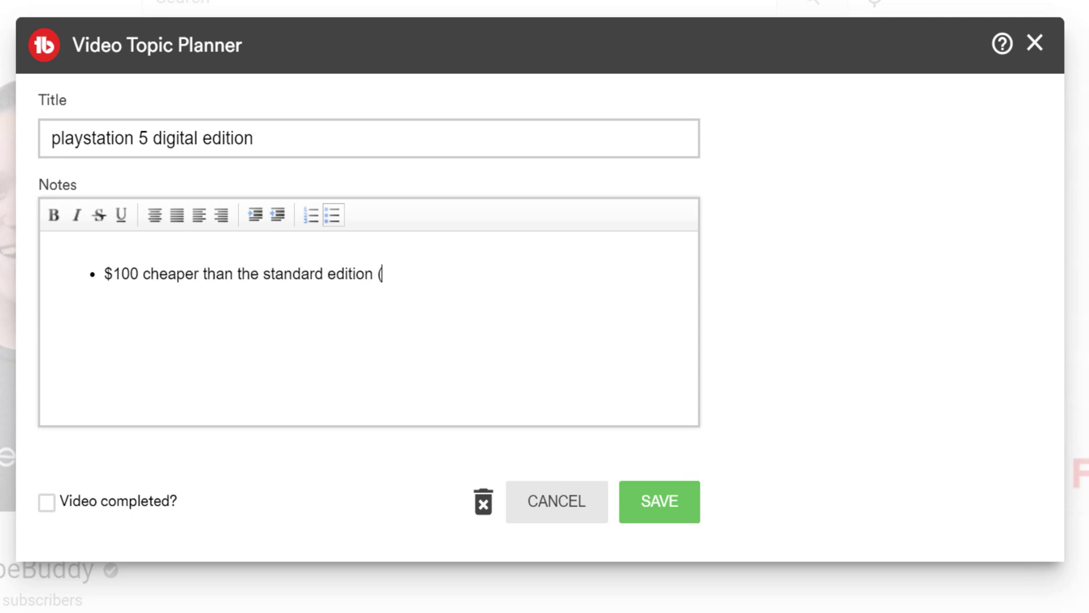
type("$399.99)")
key("Return")
type("Backwards compa")
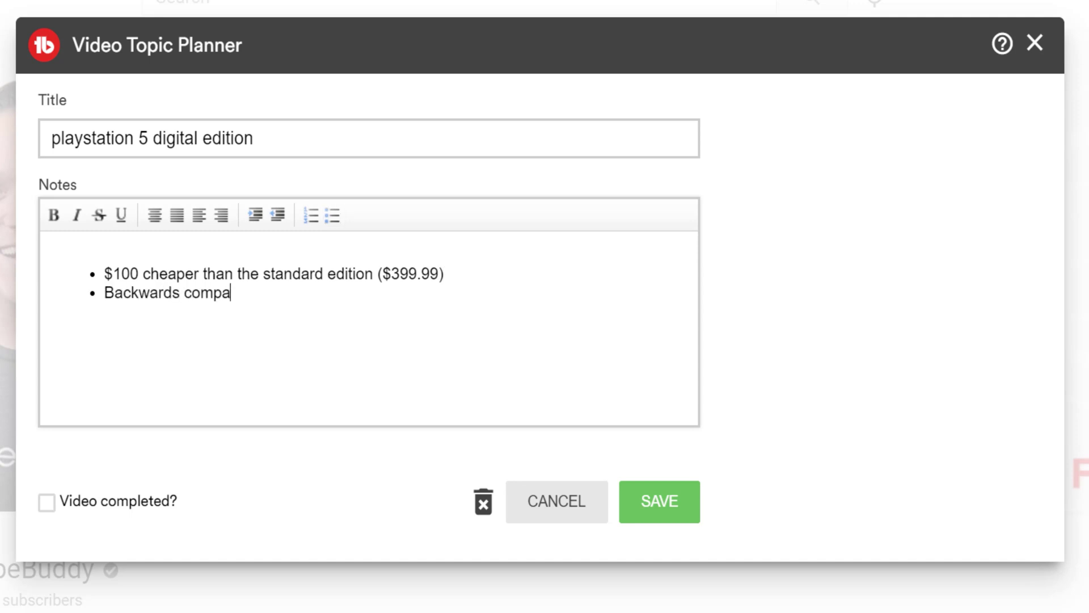
type("tilibility")
key("Return")
type("Games ")
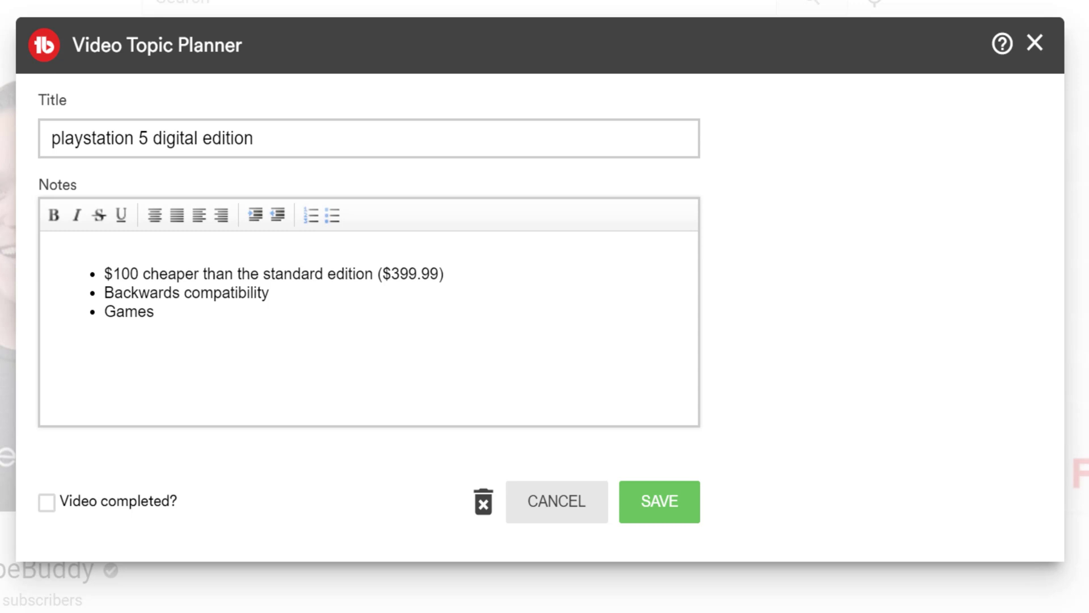
type("series - Spider-Man, Ratch")
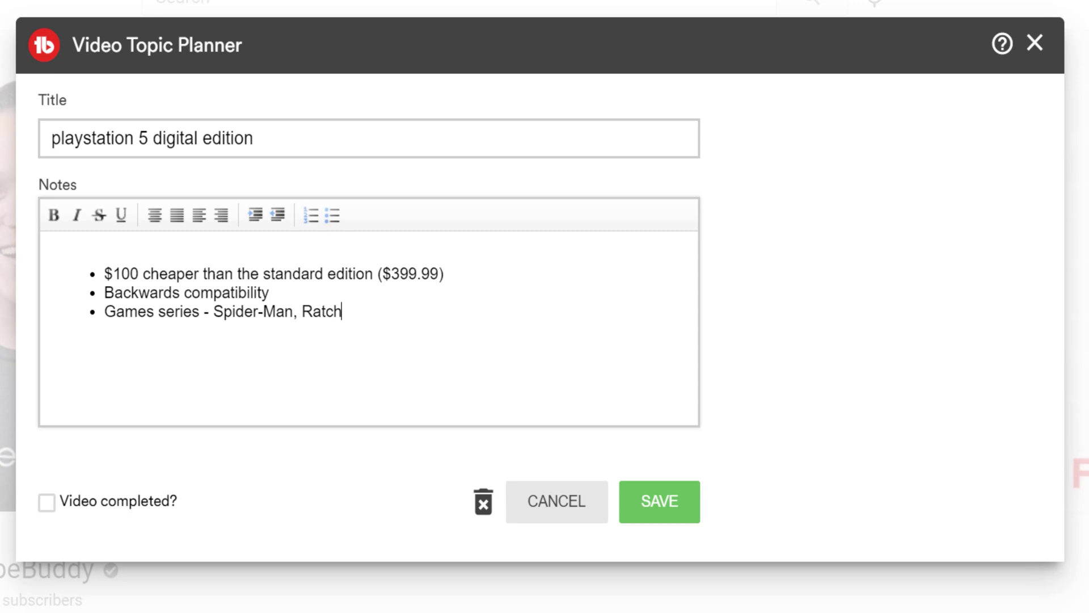
type("et & Clank ")
type("New ")
type("UI")
key("Return")
type("New controller")
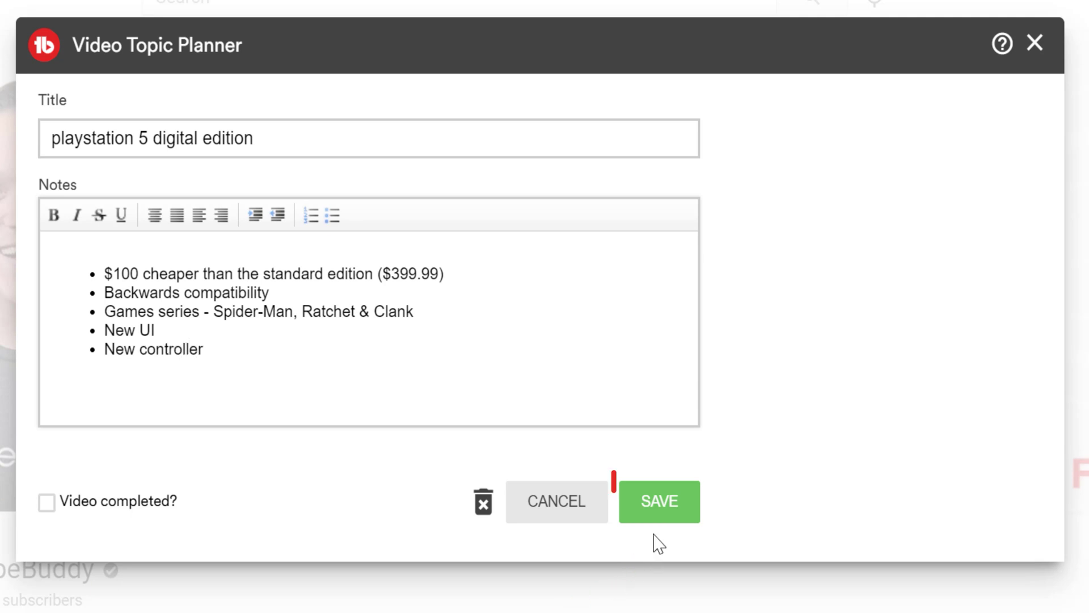
left_click(657, 509)
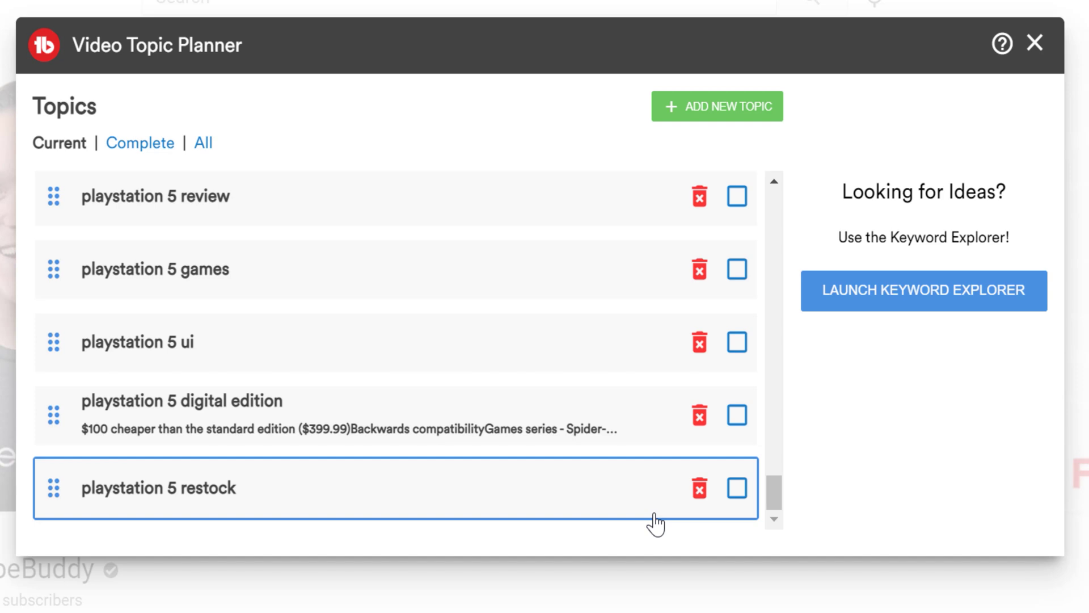